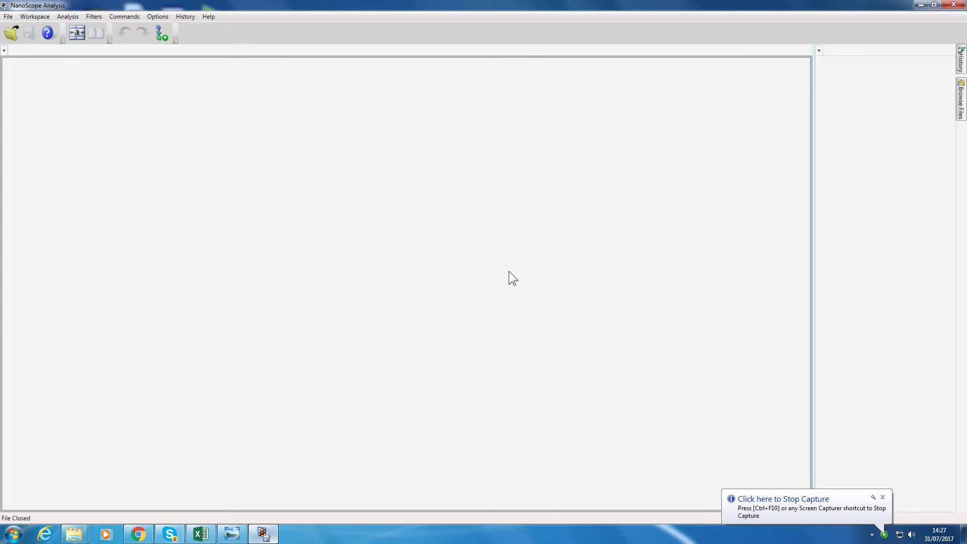
- Open tpgnrh 2-1 max.001 from the Max folder to show its 3.3 µm Height image
click(13, 31)
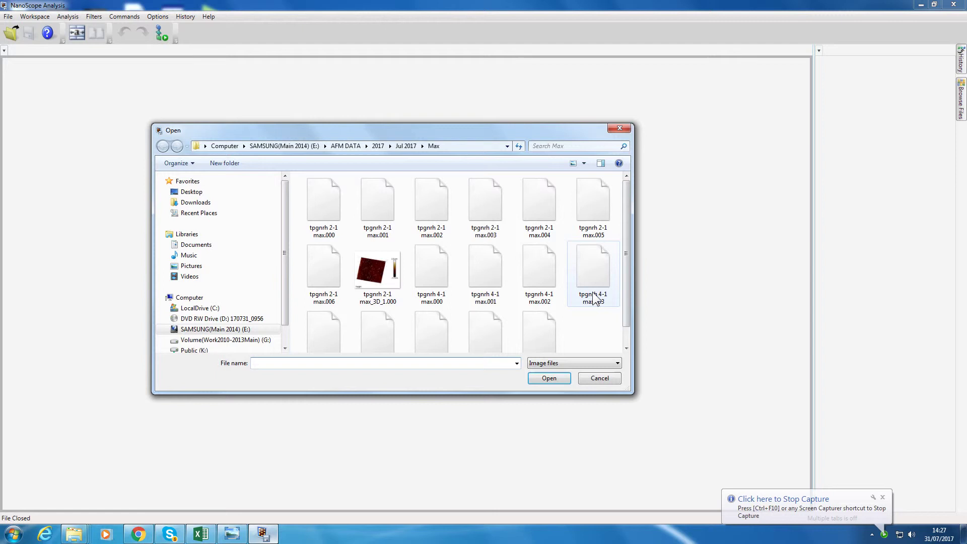
double_click(379, 203)
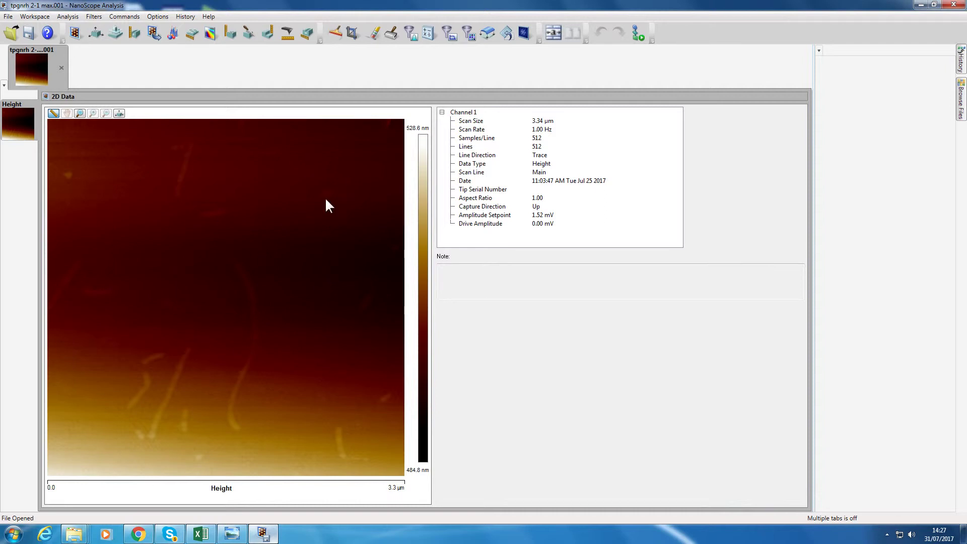
- Run Flatten on the height image and display the result as a 3D Image rendering
click(394, 32)
click(448, 205)
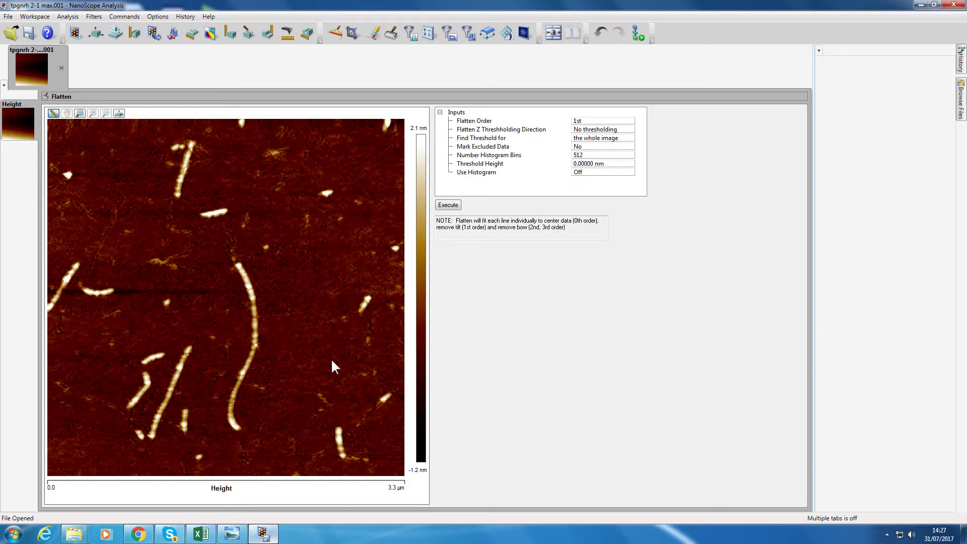
click(97, 35)
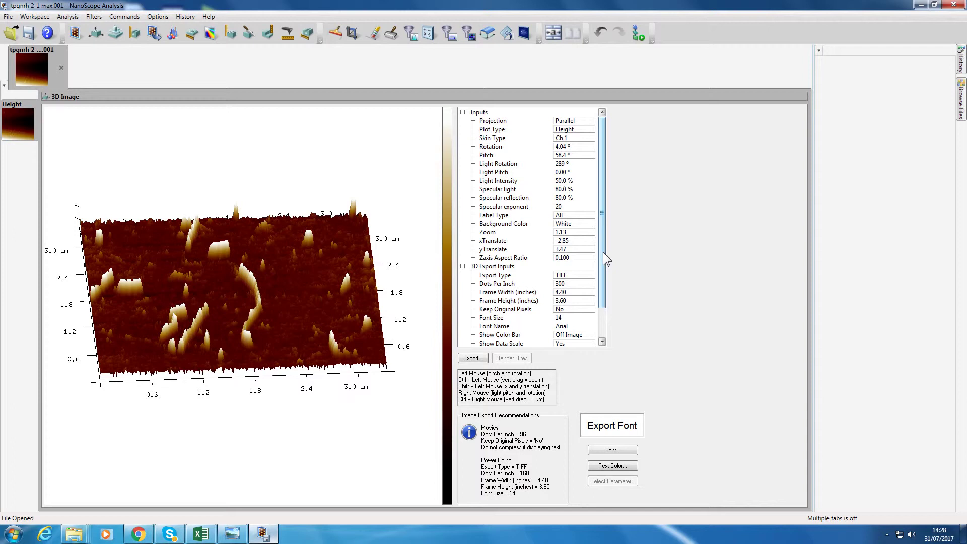
- Orbit and tilt the 3D fibre surface, ending at 360° rotation and 53.1° pitch
drag(603, 252, 584, 256)
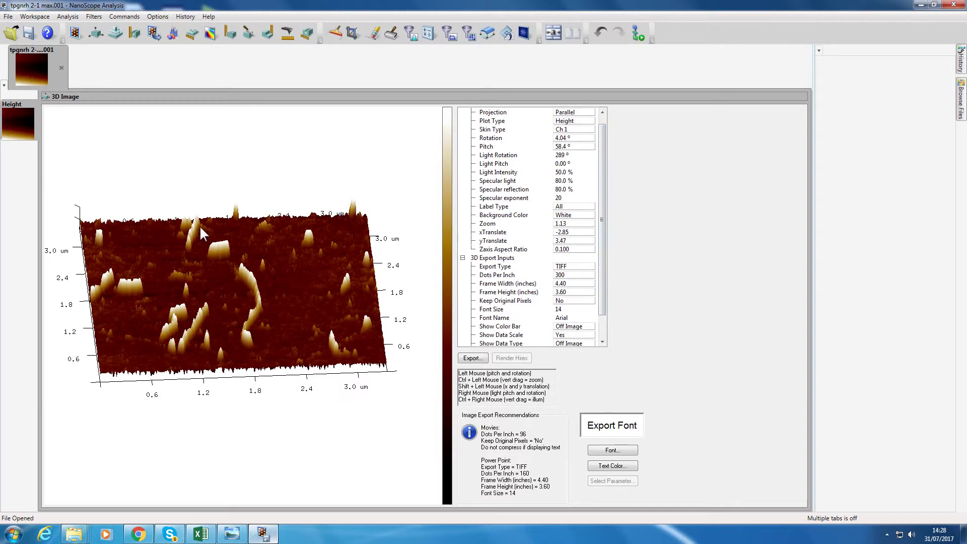
drag(229, 323, 305, 275)
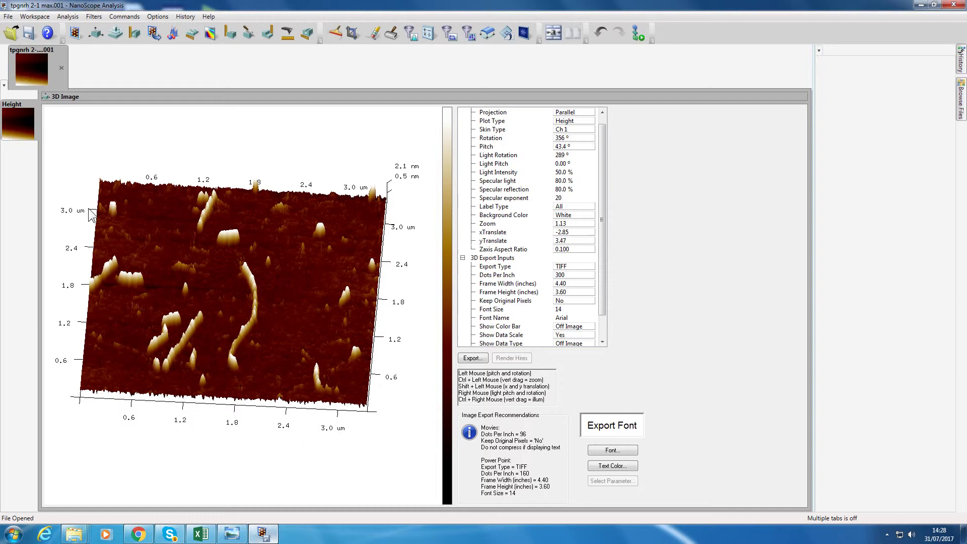
drag(266, 384, 289, 391)
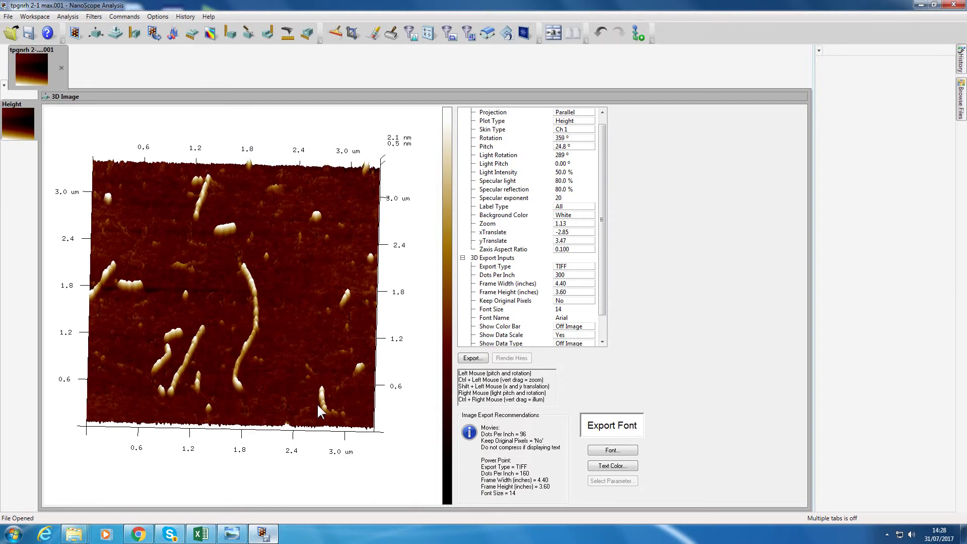
mouse_move(319, 291)
mouse_down()
mouse_move(320, 301)
mouse_move(318, 290)
mouse_up()
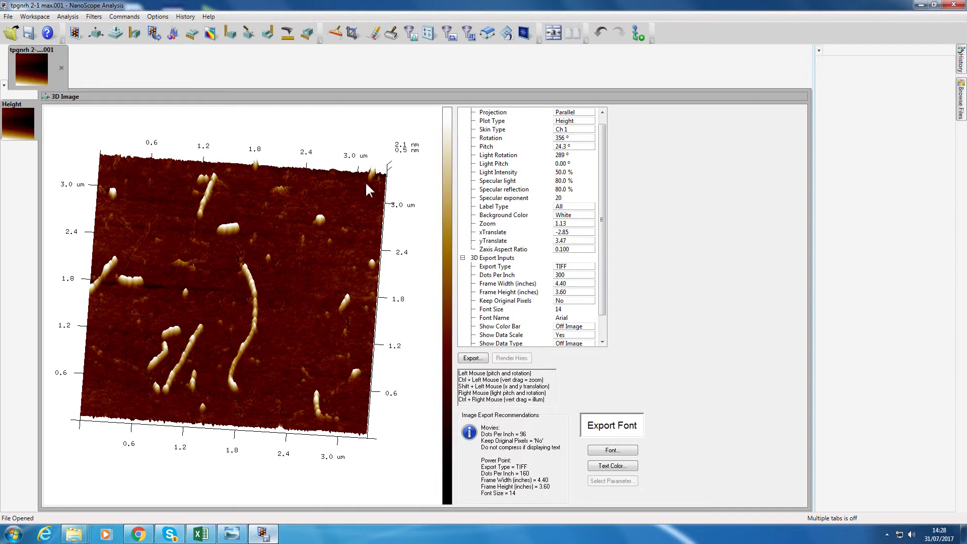
drag(344, 230, 410, 178)
drag(345, 235, 221, 318)
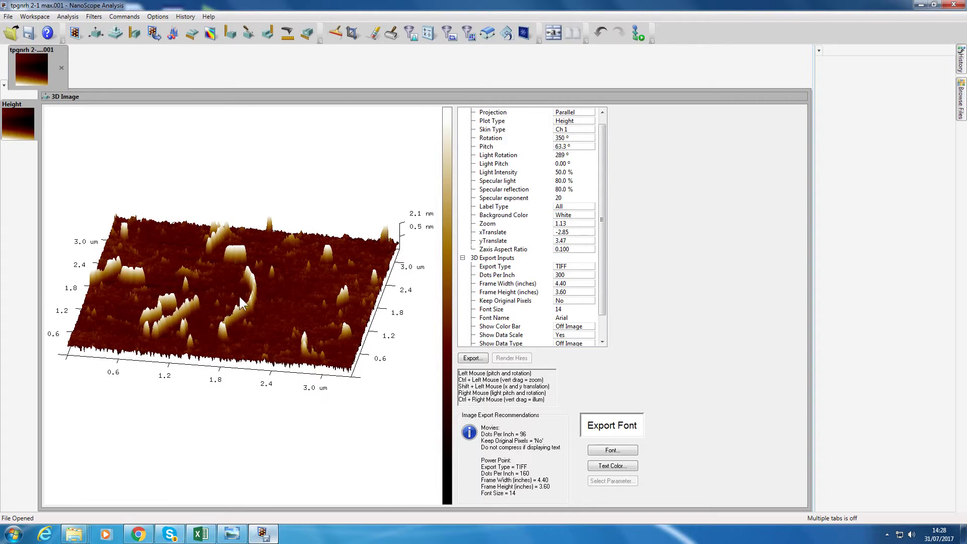
mouse_move(258, 323)
mouse_down()
mouse_move(264, 302)
mouse_move(241, 317)
mouse_up()
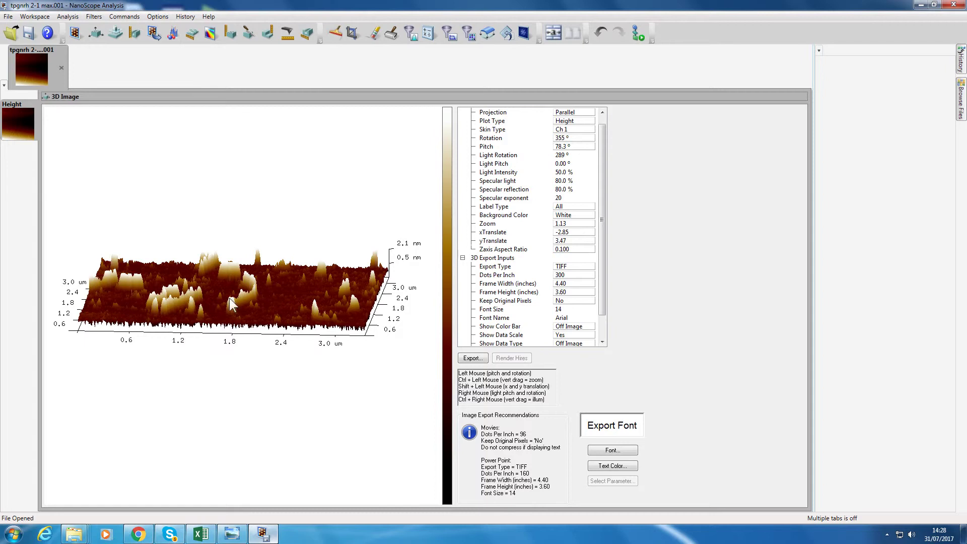
drag(259, 294, 264, 338)
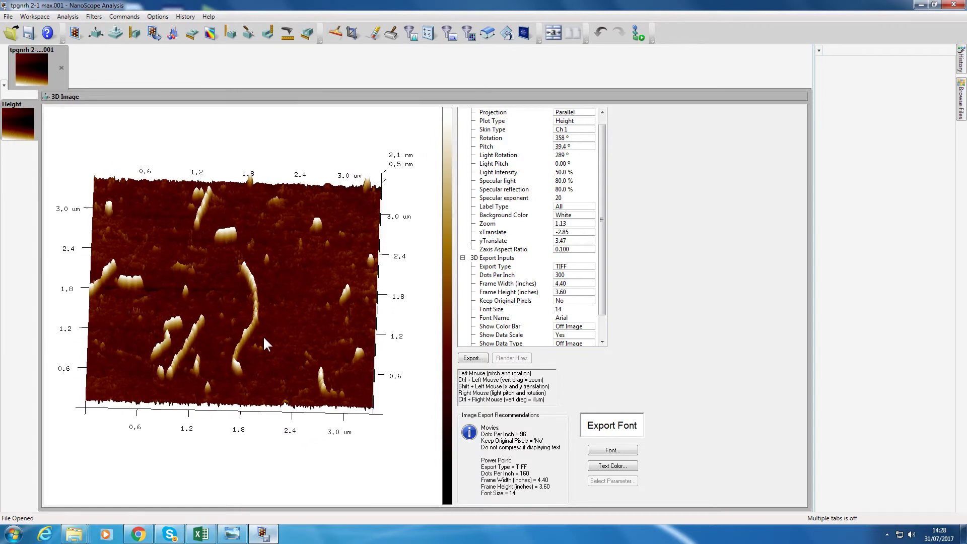
drag(284, 298, 279, 285)
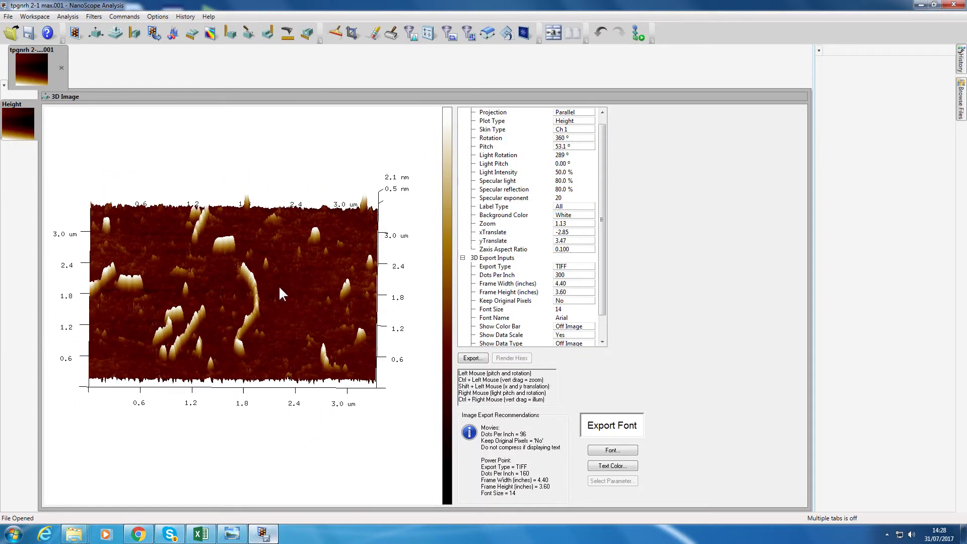
- Try Zaxis Aspect Ratio values 0.05 and 0.01, re-angling the 3D surface after each
click(572, 249)
text(0)
text(.05)
key(Return)
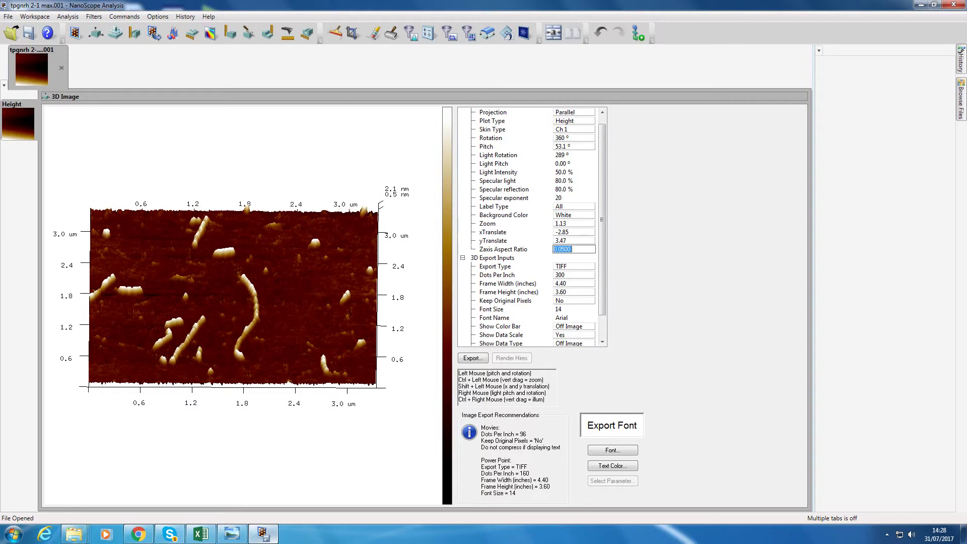
drag(307, 310, 292, 326)
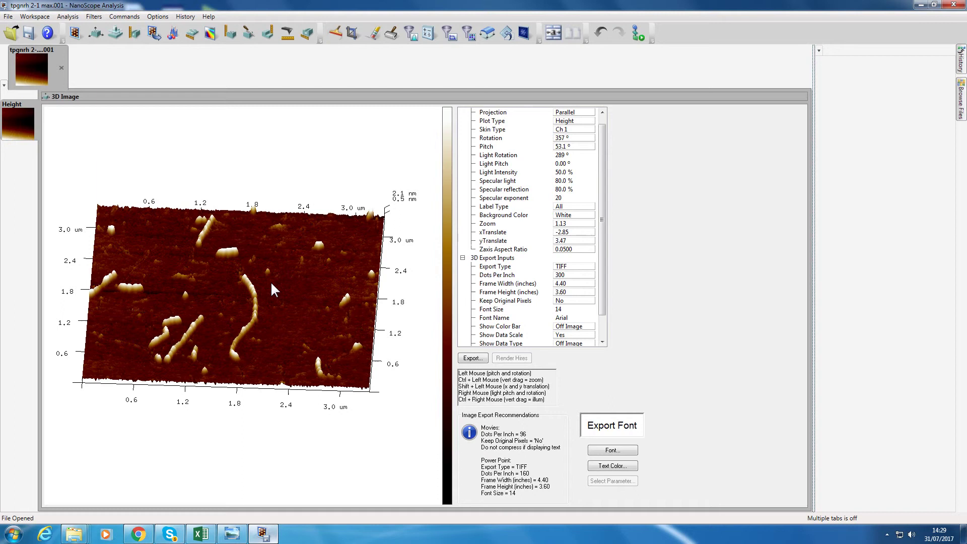
mouse_move(270, 281)
mouse_down()
mouse_move(270, 262)
mouse_move(272, 270)
mouse_up()
click(565, 249)
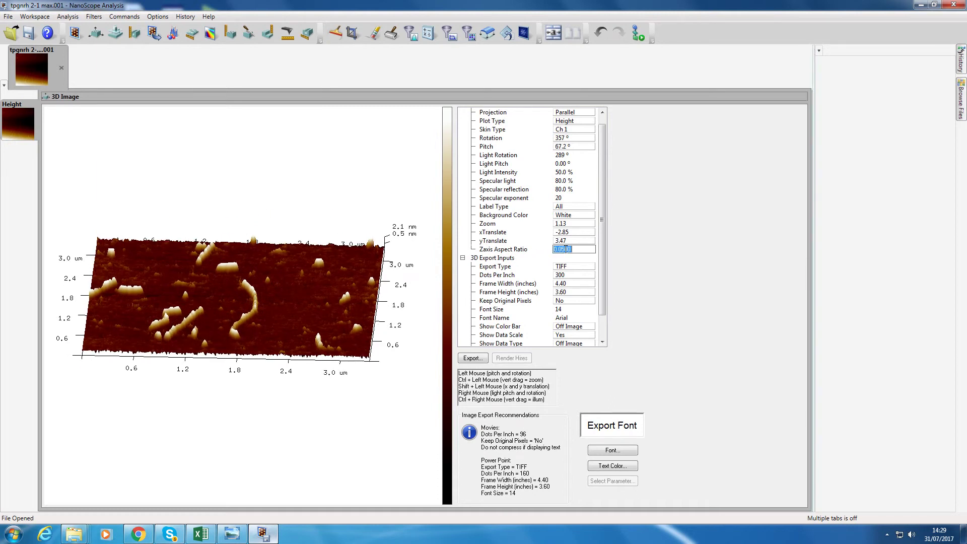
text(.01)
key(Return)
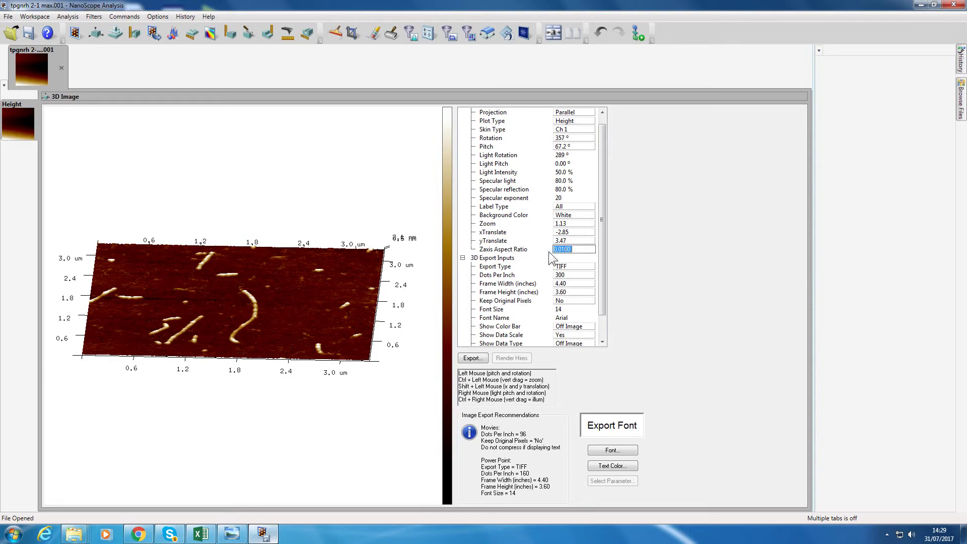
mouse_move(237, 317)
mouse_down()
mouse_move(243, 295)
mouse_move(240, 307)
mouse_up()
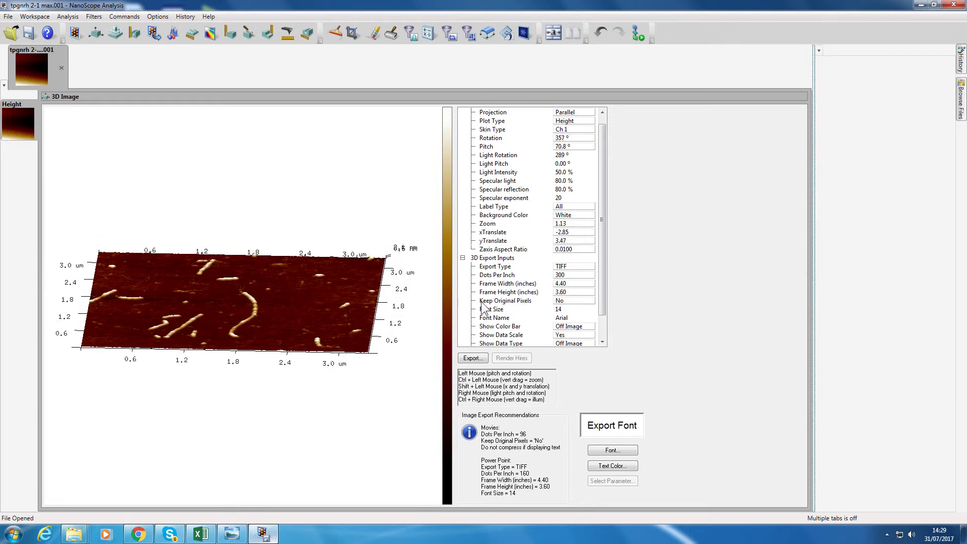
- Try 0.02, then settle the Zaxis Aspect Ratio at 0.03 and tilt to a low view
click(585, 249)
text(0.02)
key(Return)
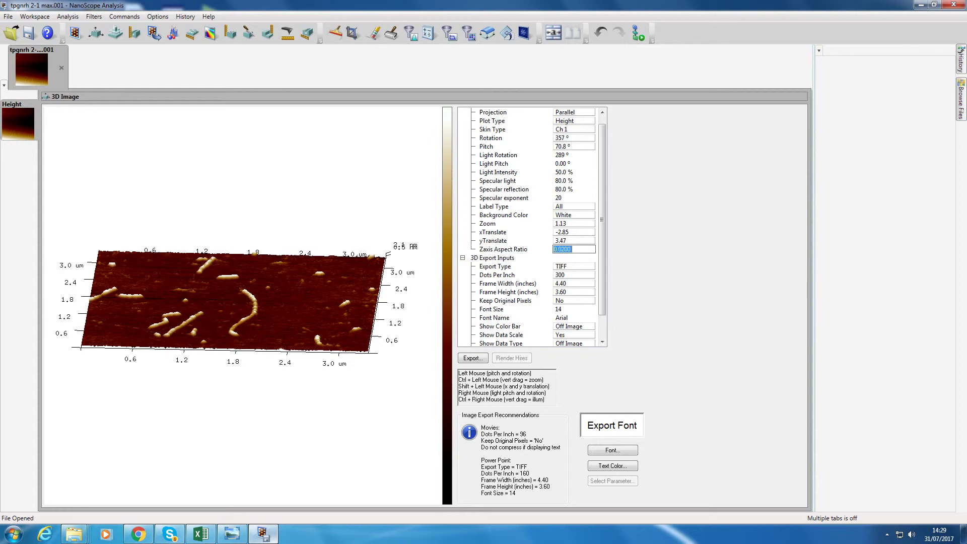
click(320, 289)
mouse_move(321, 289)
mouse_down()
mouse_move(314, 284)
mouse_move(314, 294)
mouse_up()
click(574, 248)
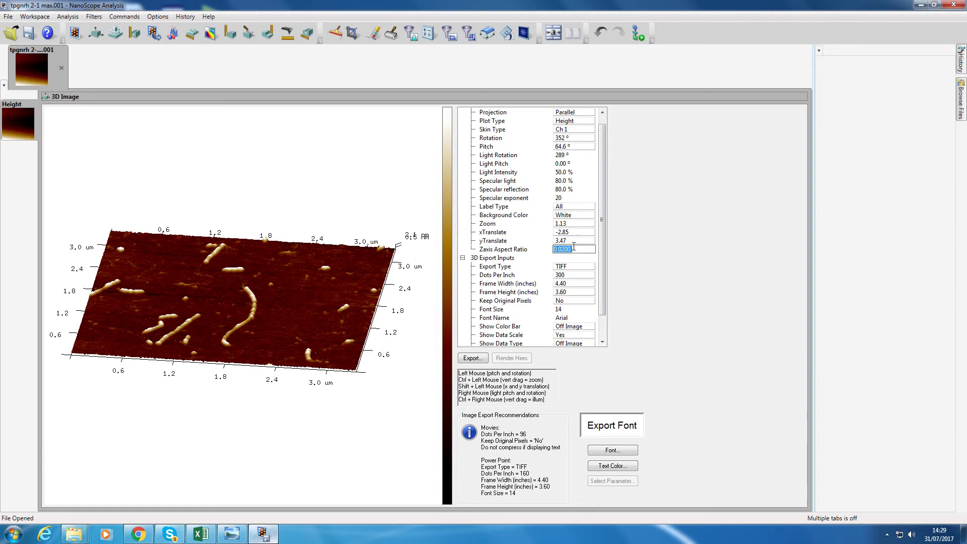
text(0.03)
key(Return)
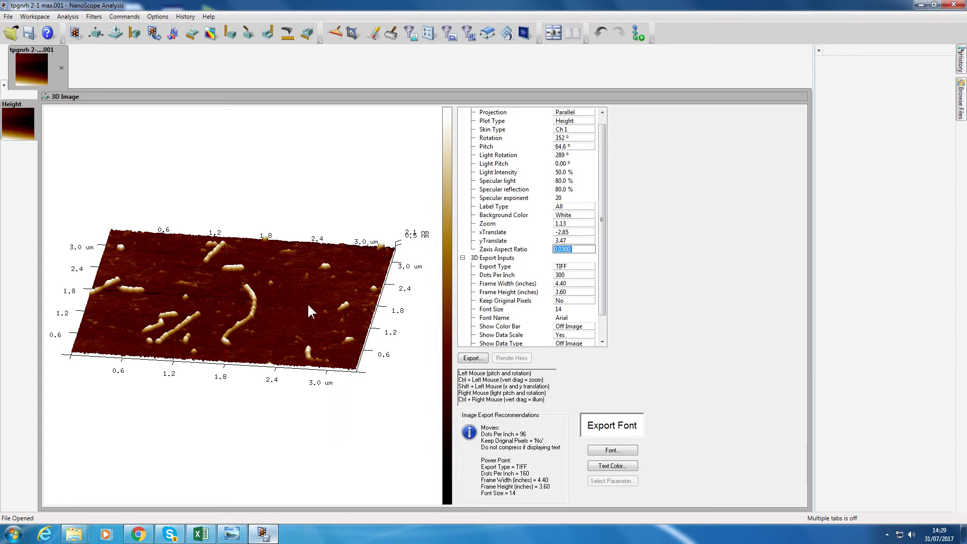
mouse_move(308, 304)
mouse_down()
mouse_move(314, 285)
mouse_move(317, 317)
mouse_up()
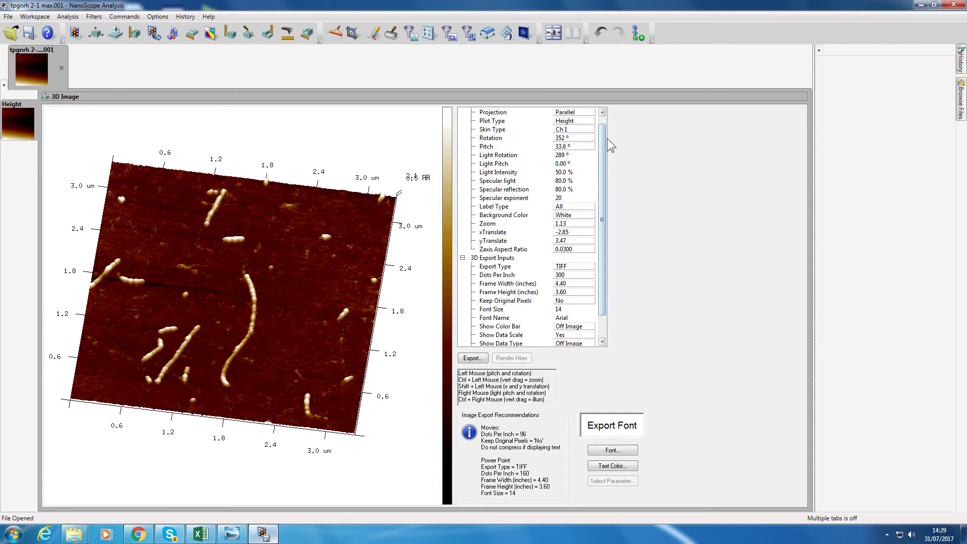
- Set the 3D Plot Type to Mixed
scroll(605, 137, up, 1)
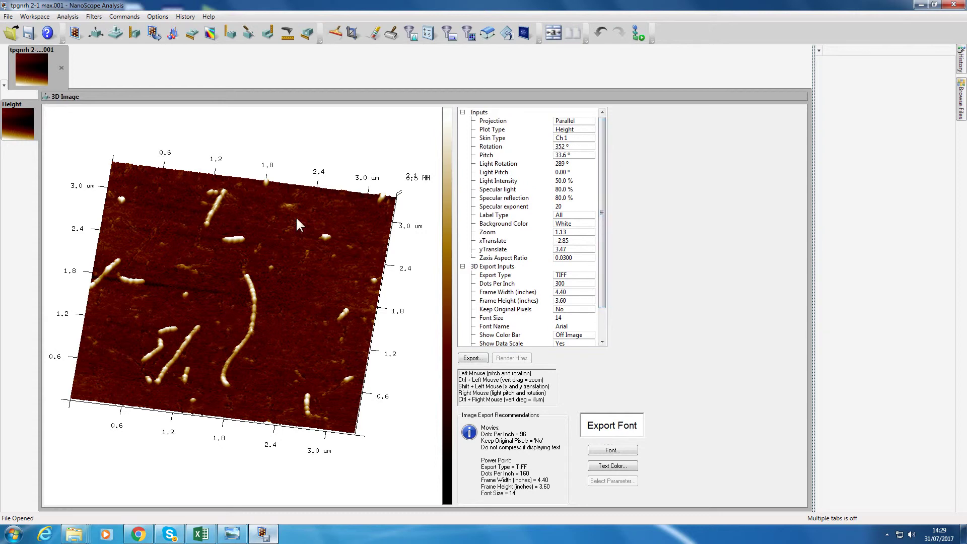
click(576, 132)
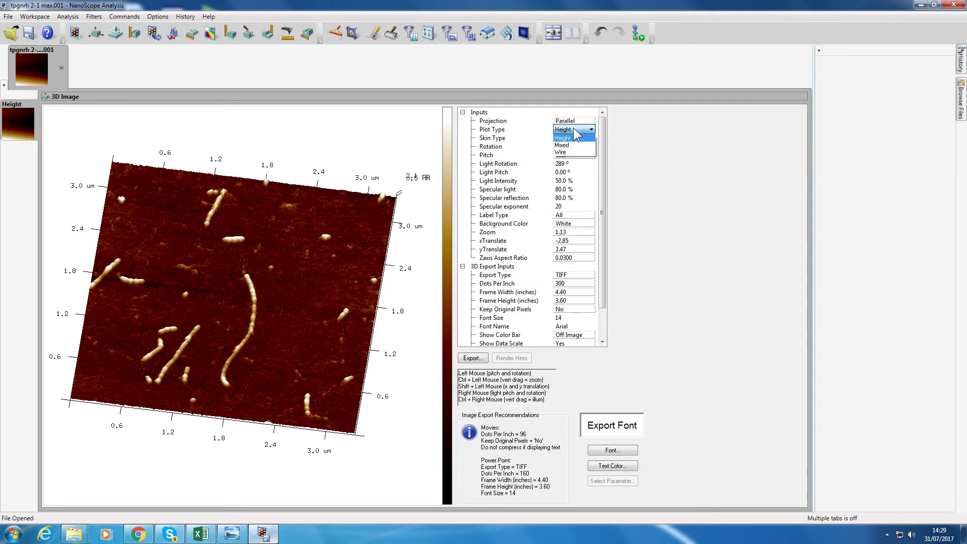
click(570, 146)
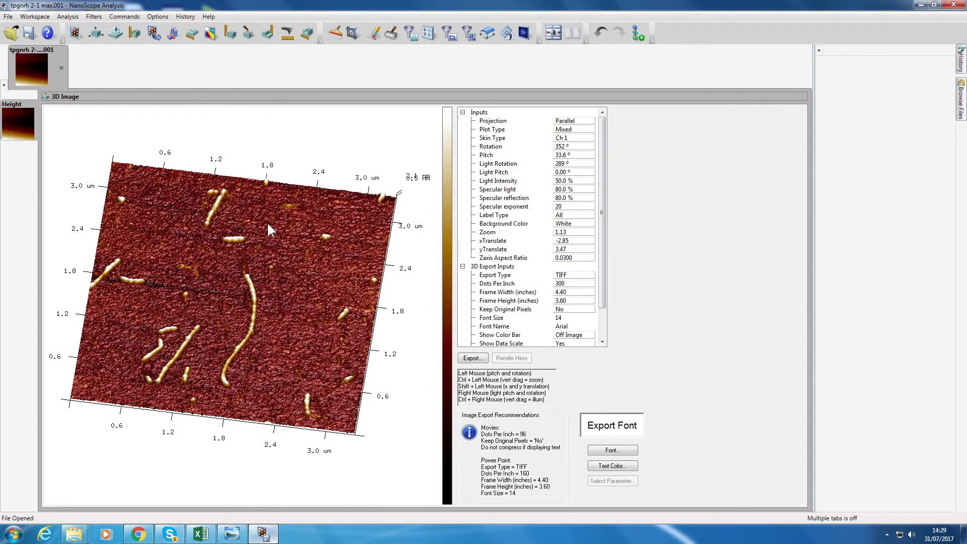
- Adjust the lighting direction, settling at 333° light rotation and 0° light pitch
mouse_move(267, 222)
mouse_down()
mouse_move(252, 196)
mouse_move(221, 248)
mouse_move(95, 289)
mouse_move(134, 246)
mouse_up()
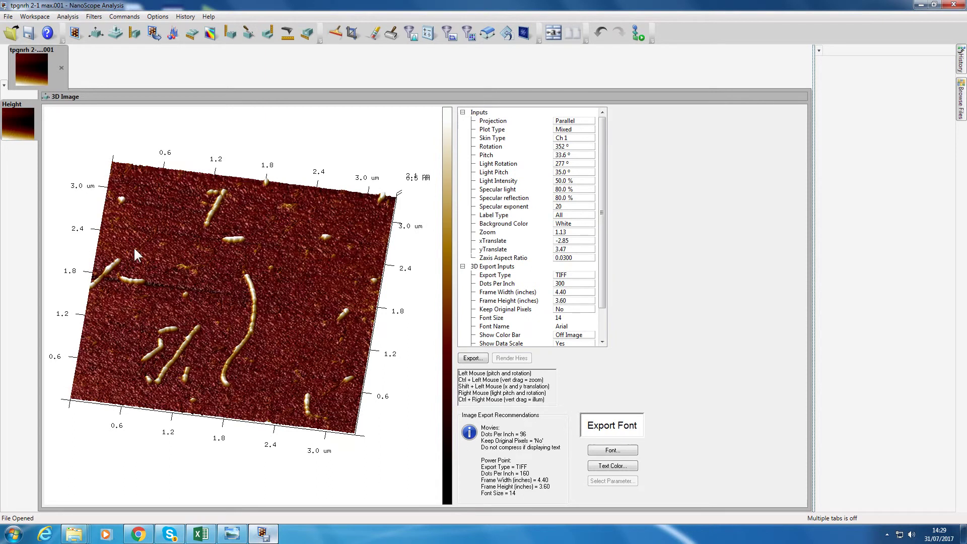
mouse_move(253, 170)
mouse_down()
mouse_move(264, 134)
mouse_move(242, 321)
mouse_move(237, 198)
mouse_move(255, 136)
mouse_move(238, 315)
mouse_move(253, 190)
mouse_up()
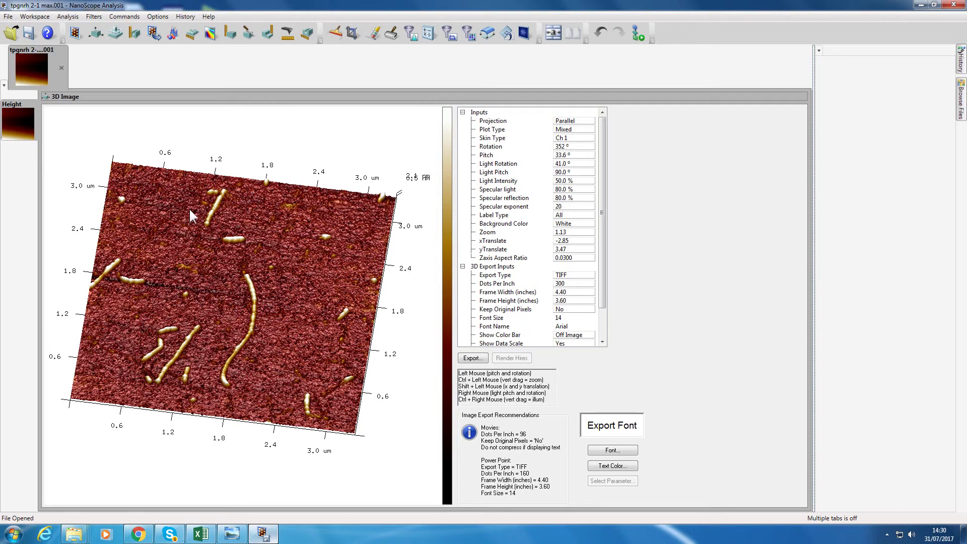
mouse_move(190, 210)
mouse_down()
mouse_move(136, 238)
mouse_move(117, 262)
mouse_move(172, 241)
mouse_move(121, 264)
mouse_move(99, 311)
mouse_move(198, 285)
mouse_move(373, 323)
mouse_move(342, 273)
mouse_move(274, 245)
mouse_move(199, 260)
mouse_move(183, 303)
mouse_move(231, 253)
mouse_move(204, 264)
mouse_move(236, 246)
mouse_up()
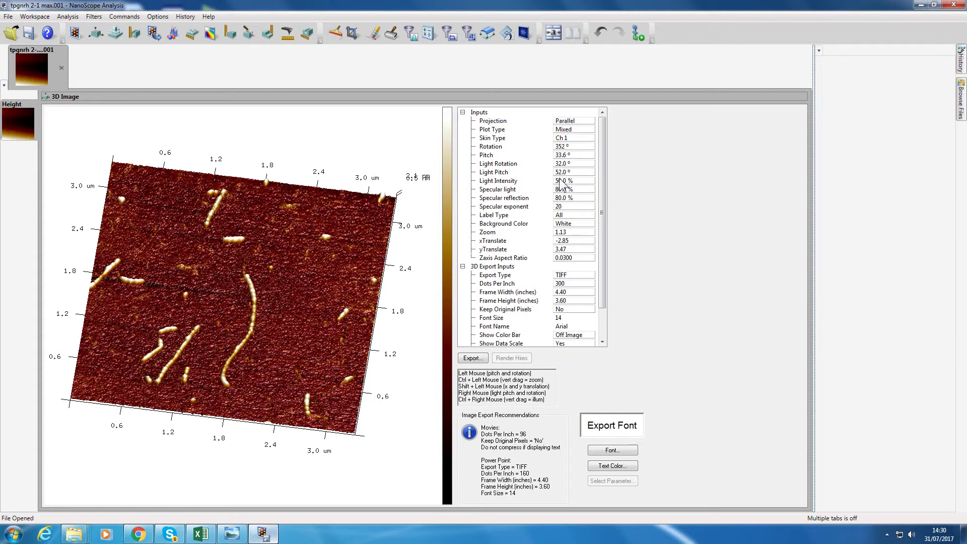
drag(265, 213, 193, 238)
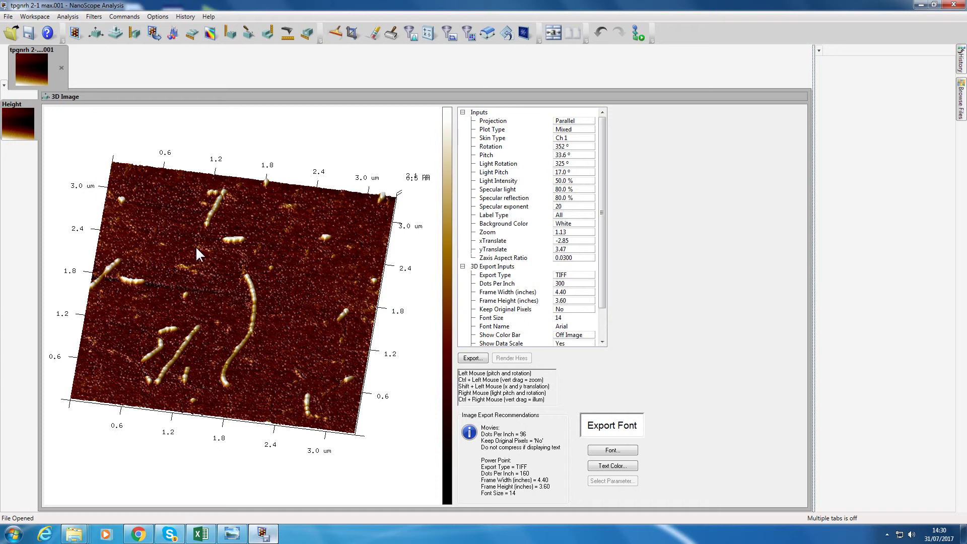
drag(197, 248, 238, 274)
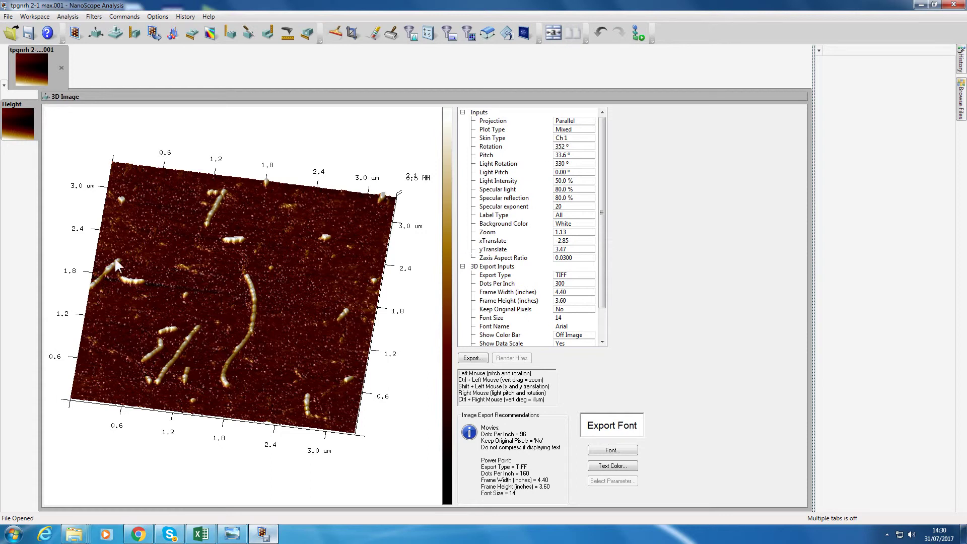
mouse_move(114, 257)
mouse_down()
mouse_move(149, 206)
mouse_move(112, 273)
mouse_up()
- Preview the Wire plot type, then return to Height and re-tilt slightly to 34.1° pitch
click(579, 129)
click(580, 130)
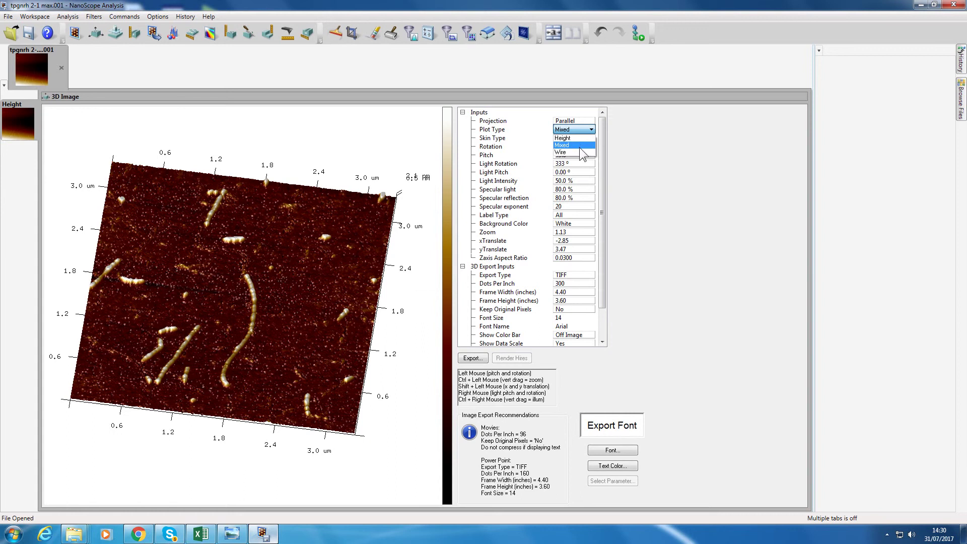
click(579, 152)
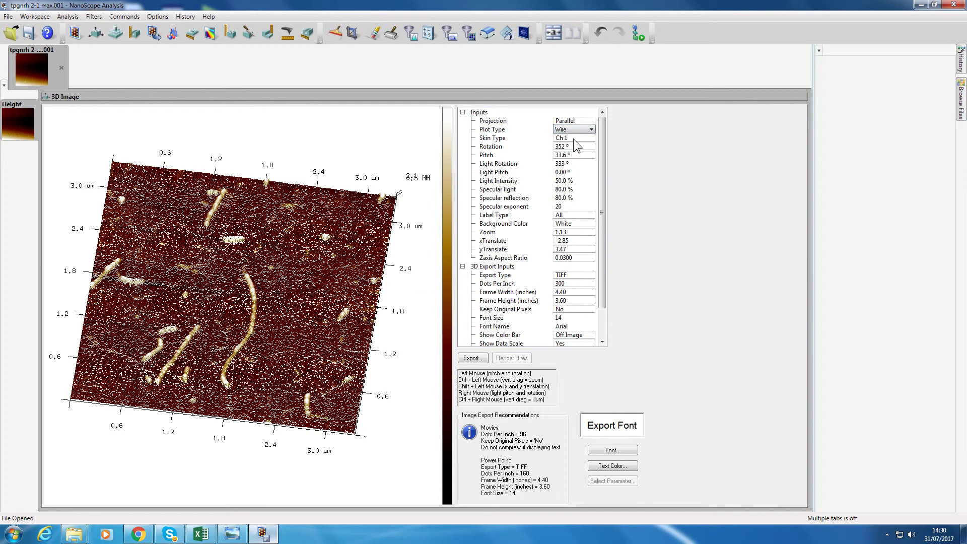
click(574, 132)
click(574, 137)
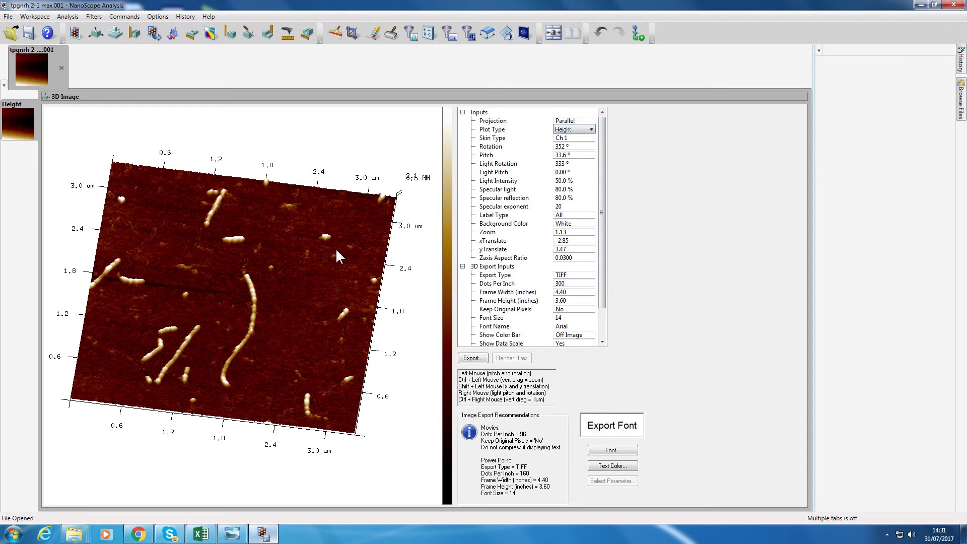
mouse_move(336, 251)
mouse_down()
mouse_move(333, 225)
mouse_move(330, 256)
mouse_up()
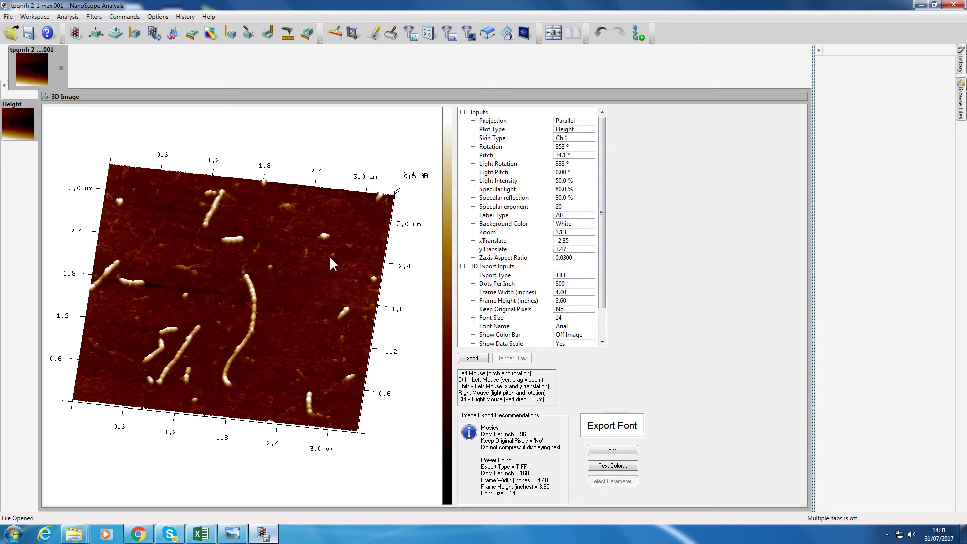
- Switch Projection to Perspective and tilt the surface around, ending near 52° pitch
click(569, 120)
click(569, 131)
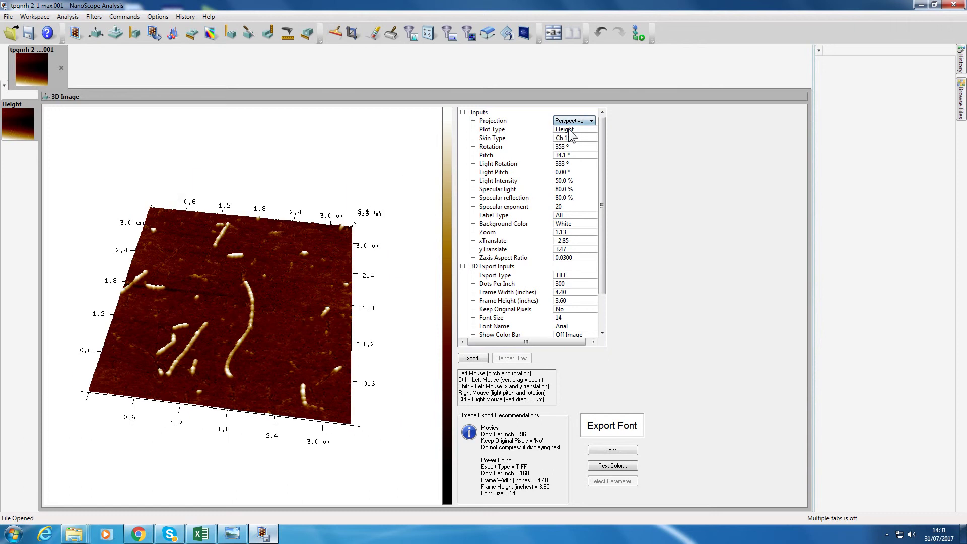
drag(343, 334, 107, 372)
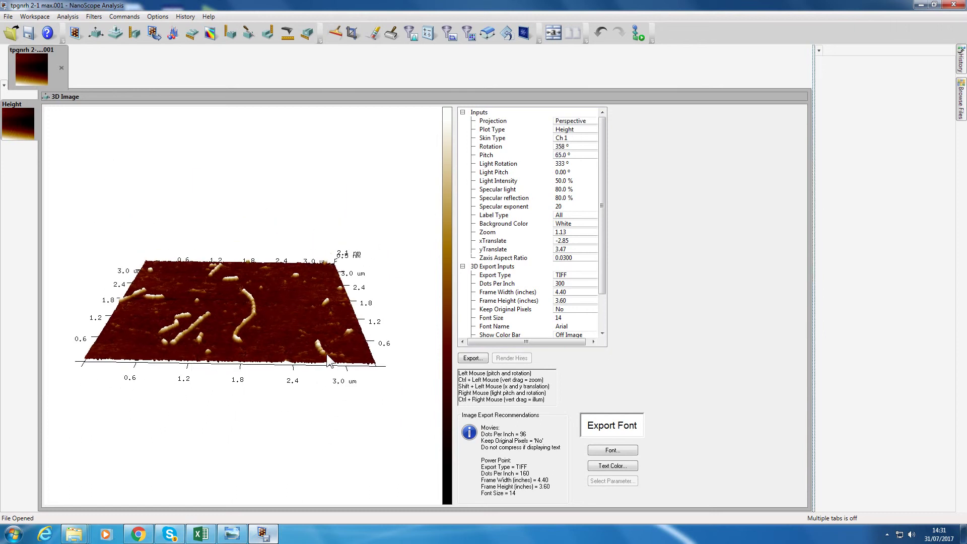
drag(314, 338, 216, 224)
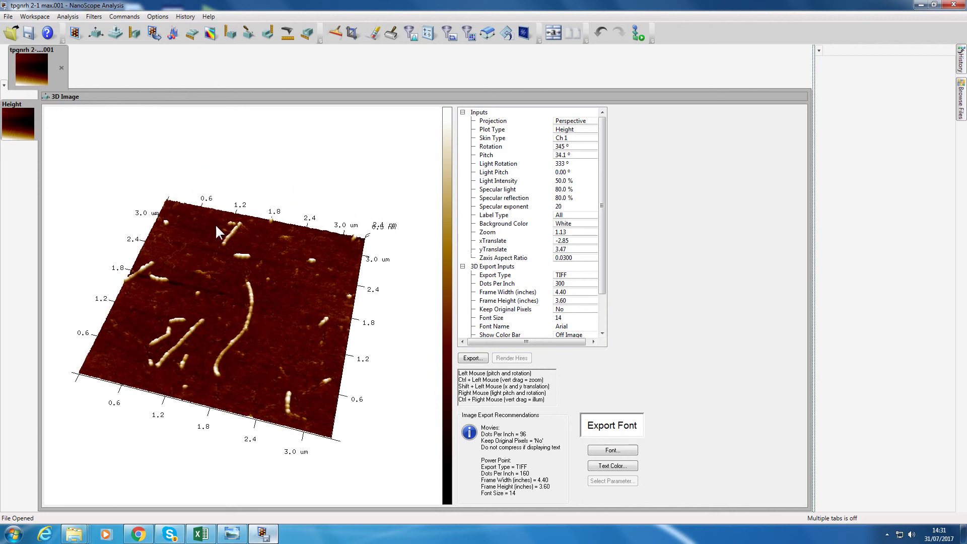
drag(280, 286, 282, 266)
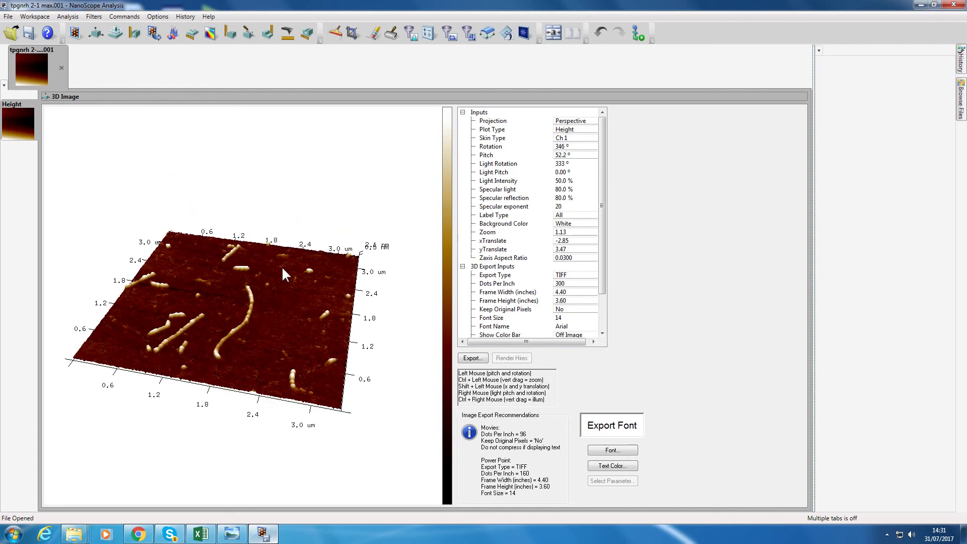
- Return to Parallel projection and set the view to 353° rotation, 30.5° pitch
click(589, 122)
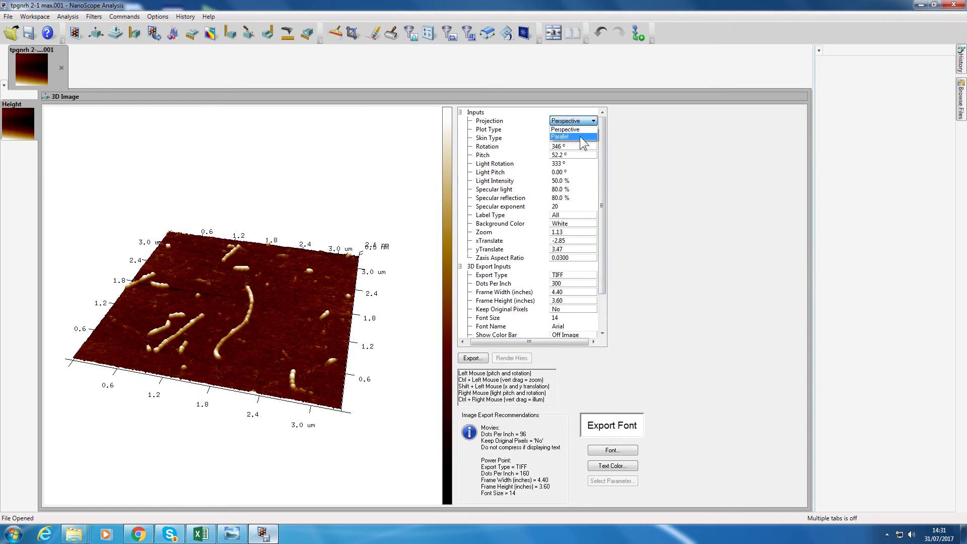
click(579, 136)
drag(140, 350, 261, 349)
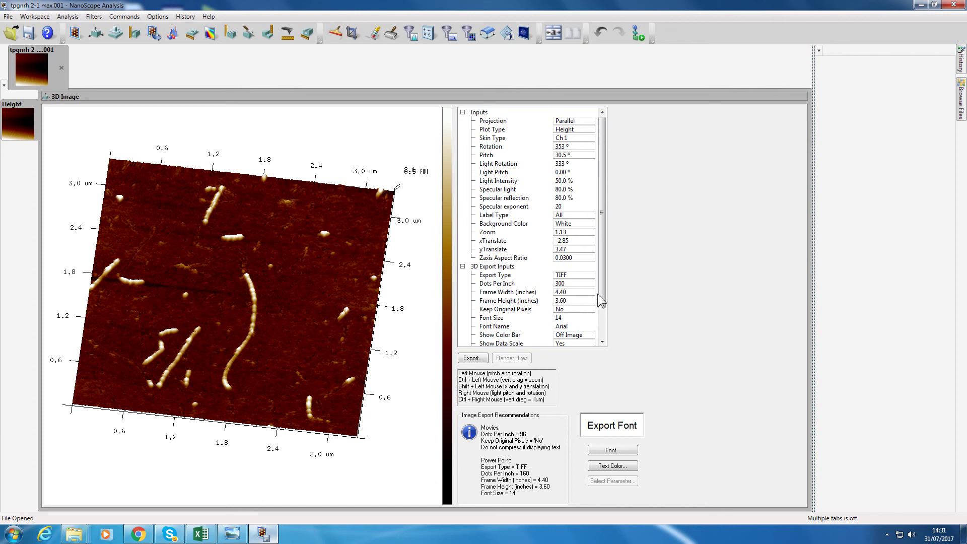
drag(602, 290, 573, 334)
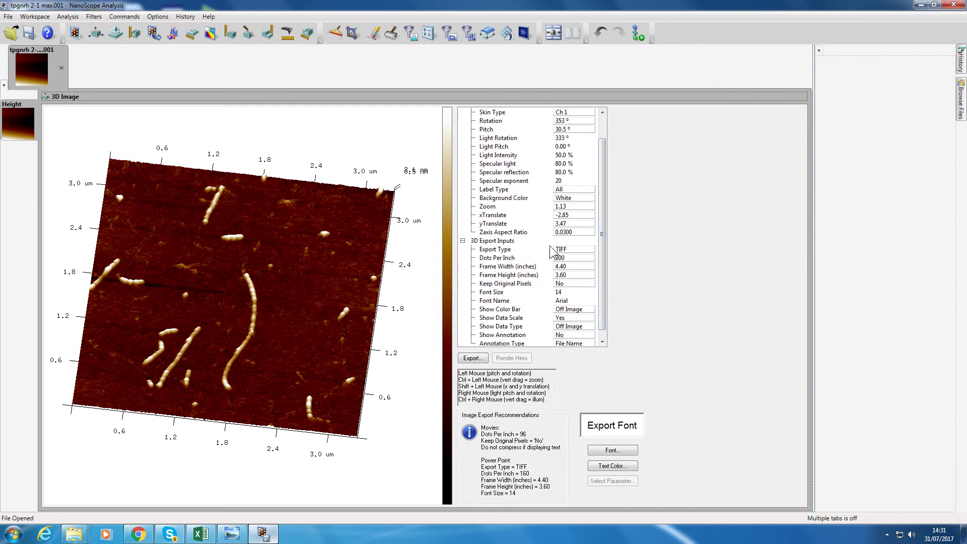
drag(603, 155, 612, 127)
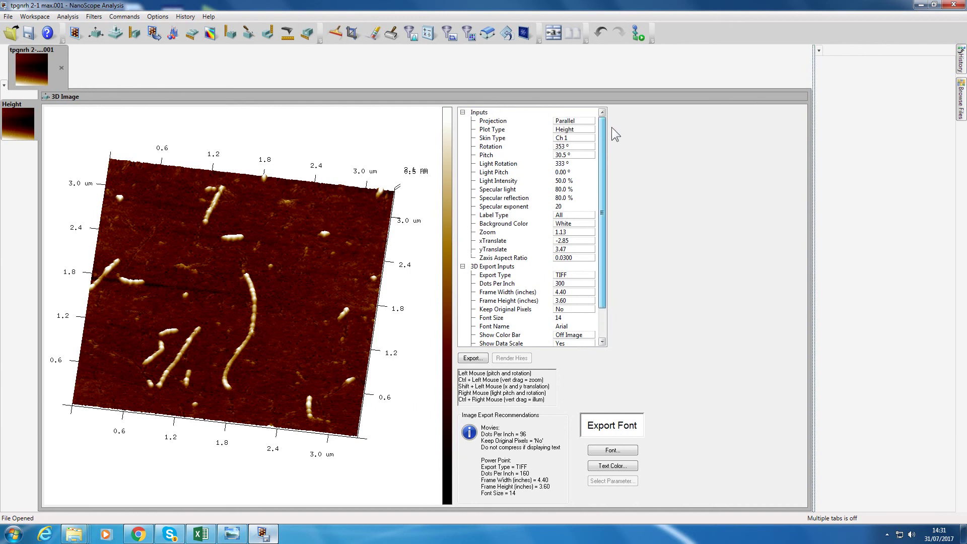